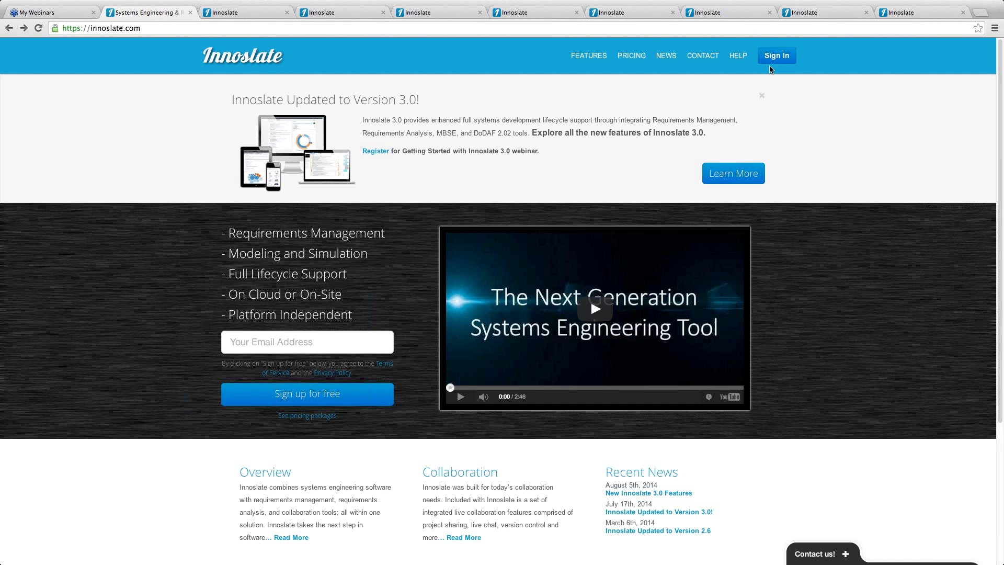
Enter the account e-mail address in the sign-up field, fixing typos, and submit Sign up for free
left_click(271, 344)
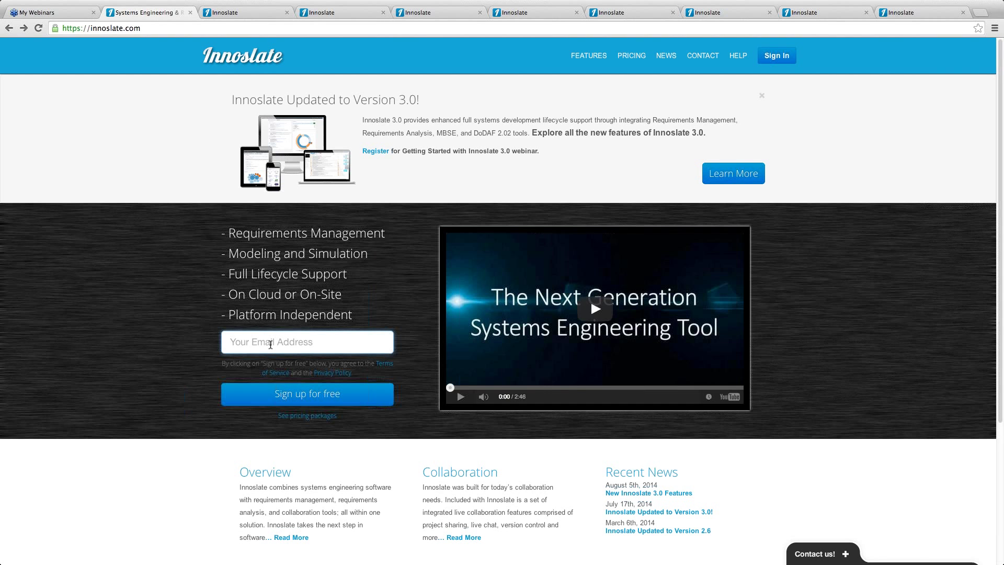
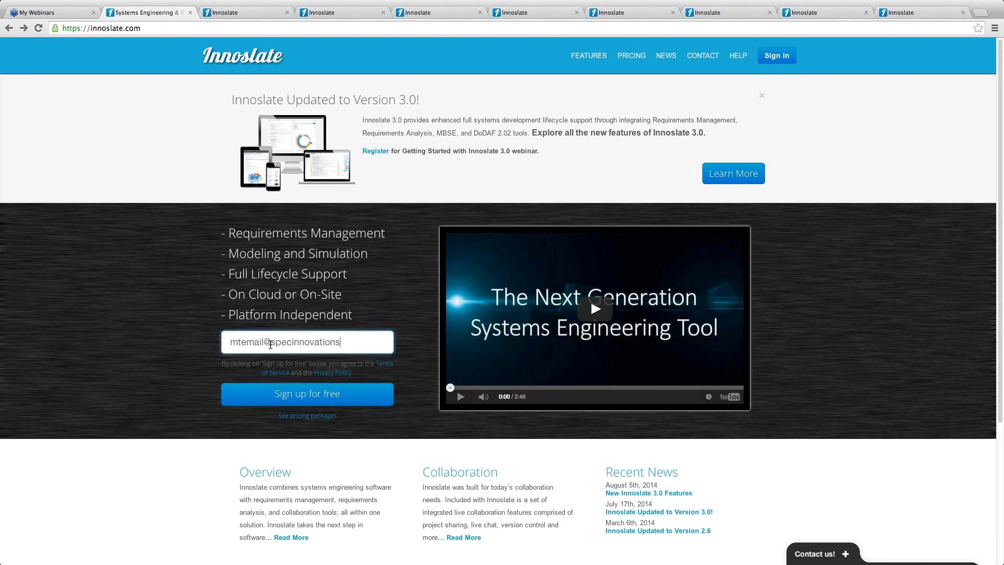
left_click(257, 398)
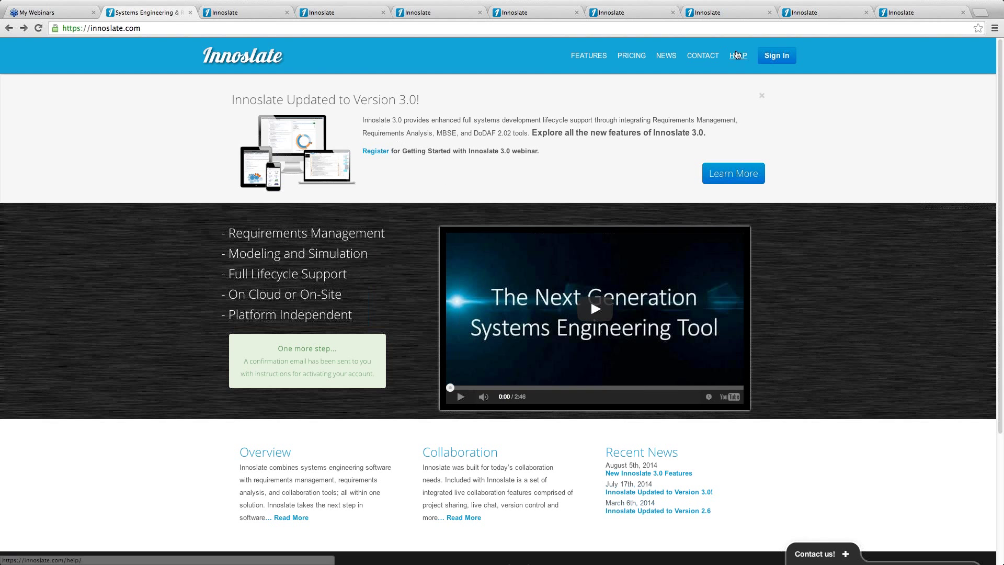
On My New Project, set the area of interest to Full Lifecycle Management and import the RA & M sample
left_click(250, 13)
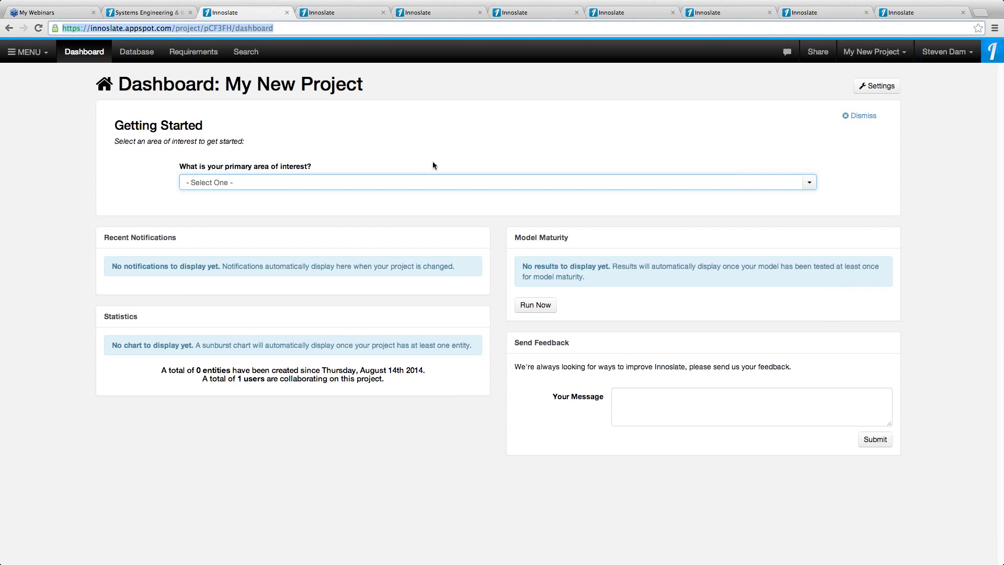
left_click(809, 183)
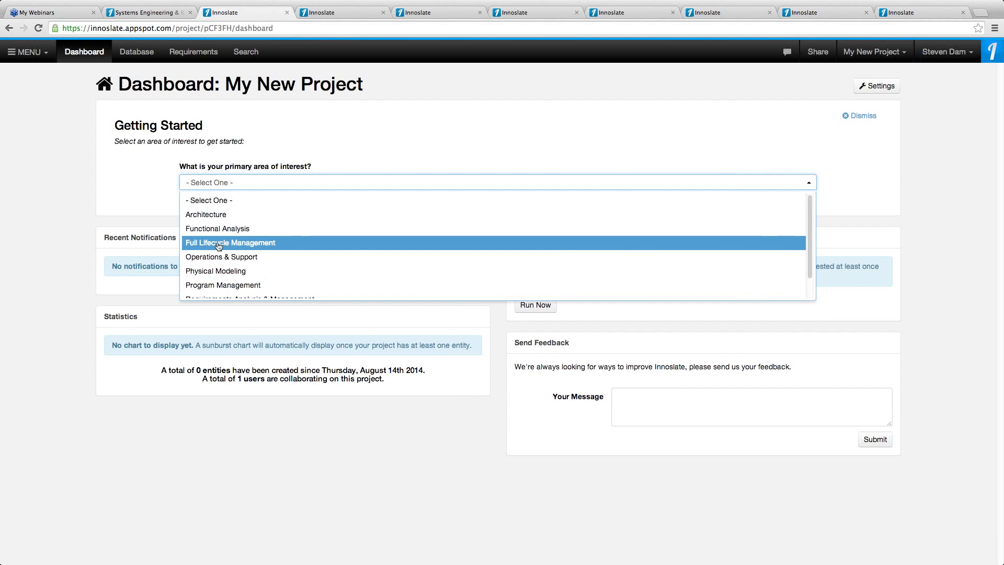
left_click(219, 244)
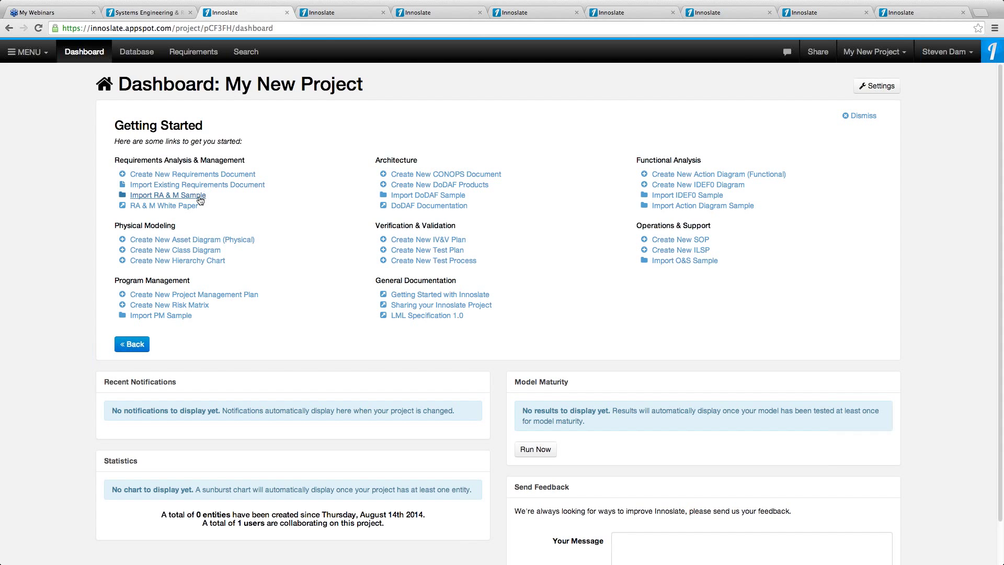
left_click(200, 200)
On the TVC 2014 dashboard, dismiss the Getting Started panel, then re-enable Show Getting Started Panel in settings
left_click(350, 13)
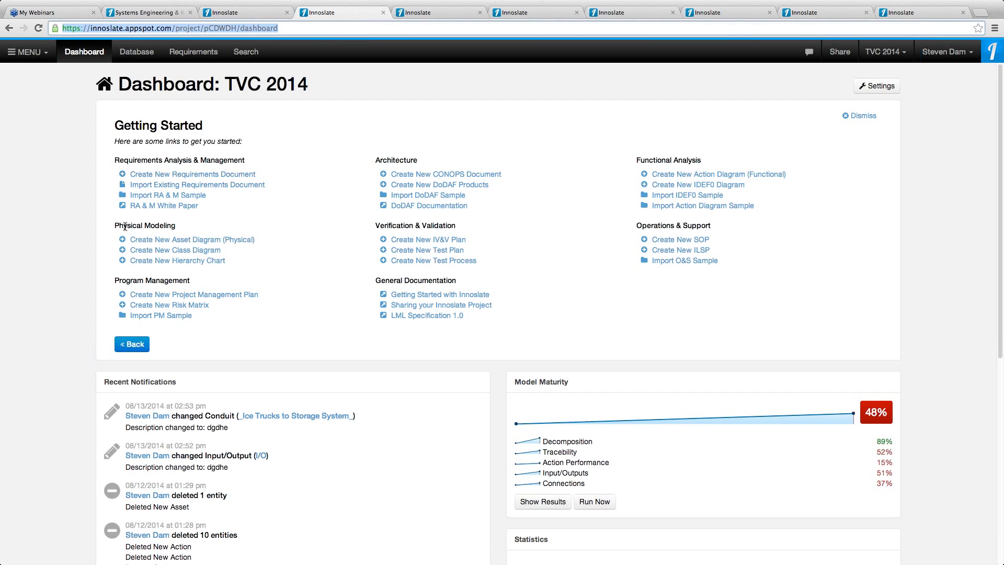
left_click(133, 344)
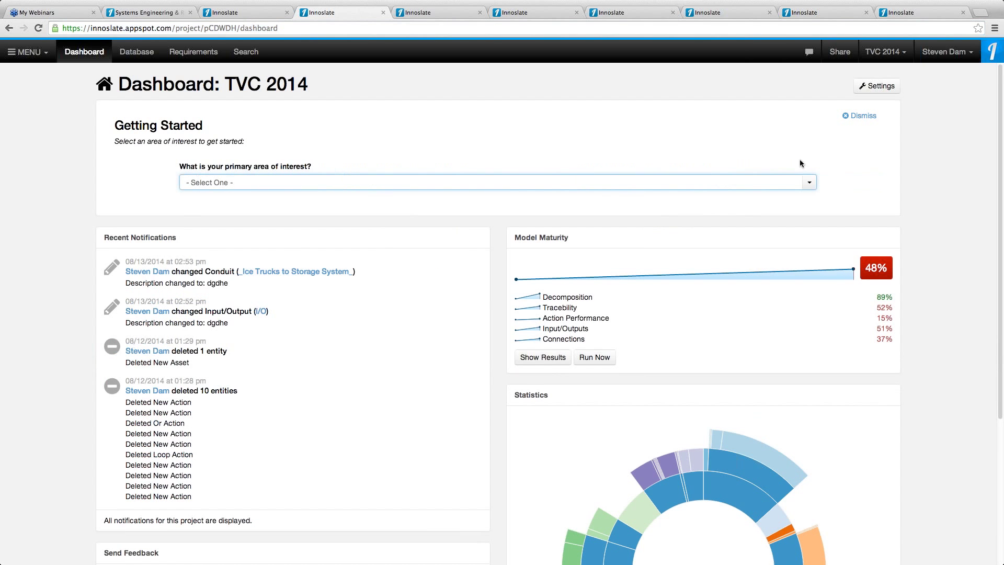
left_click(863, 116)
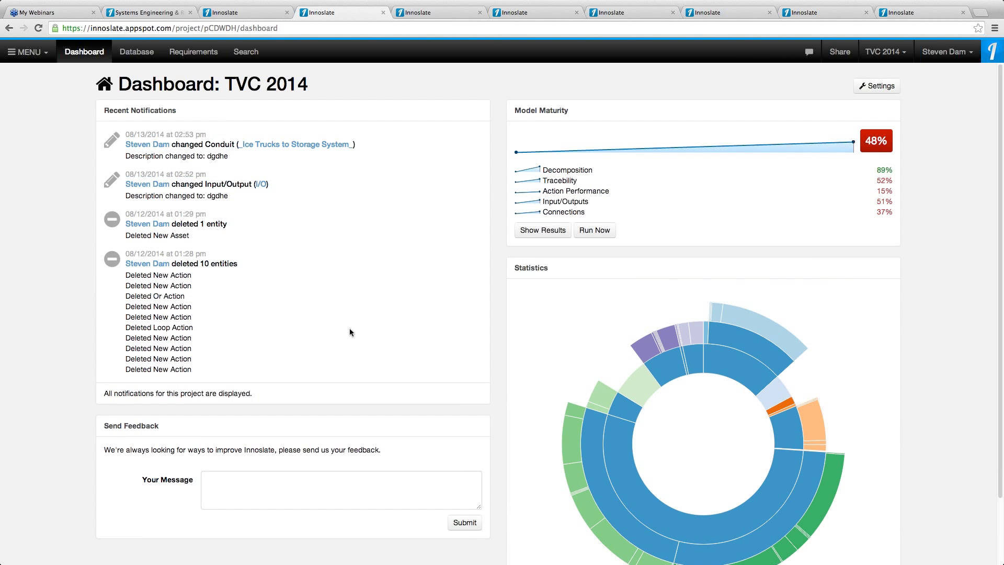
left_click(878, 86)
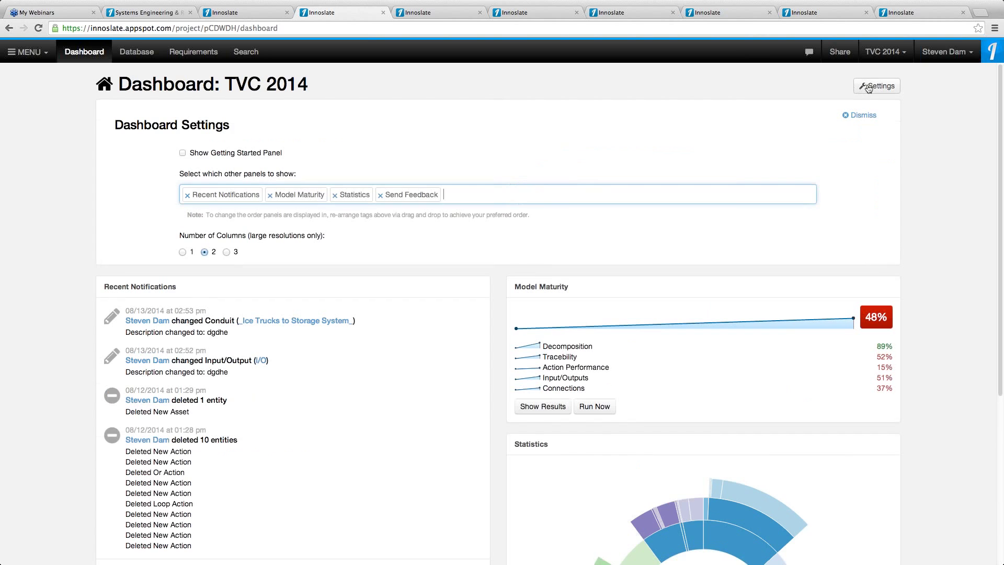
left_click(182, 153)
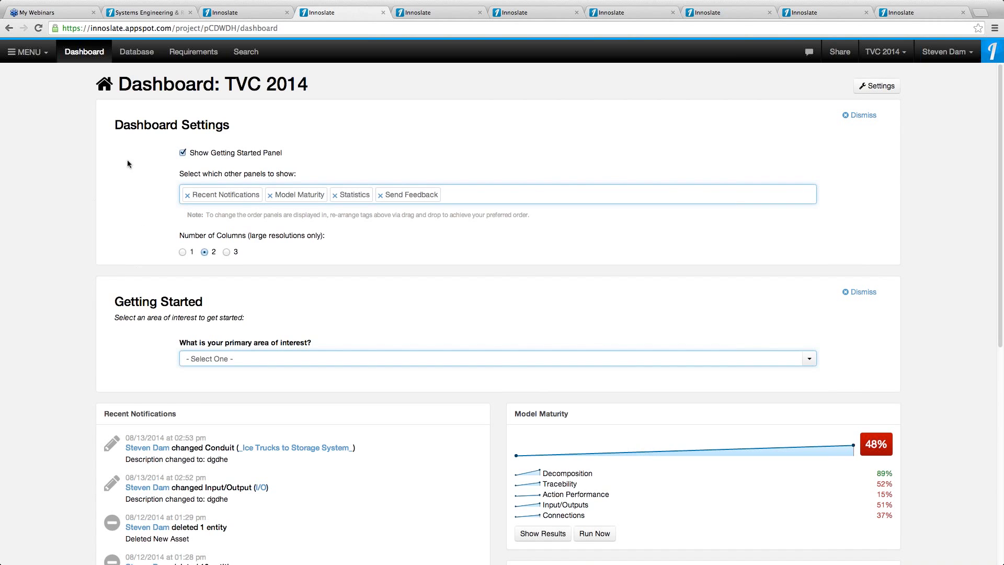
left_click(869, 120)
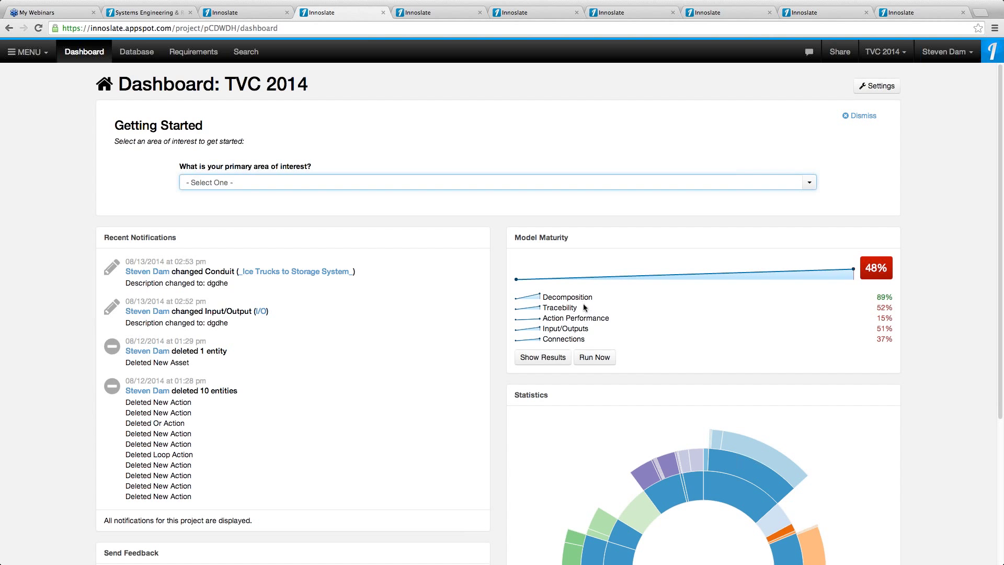
left_click(548, 360)
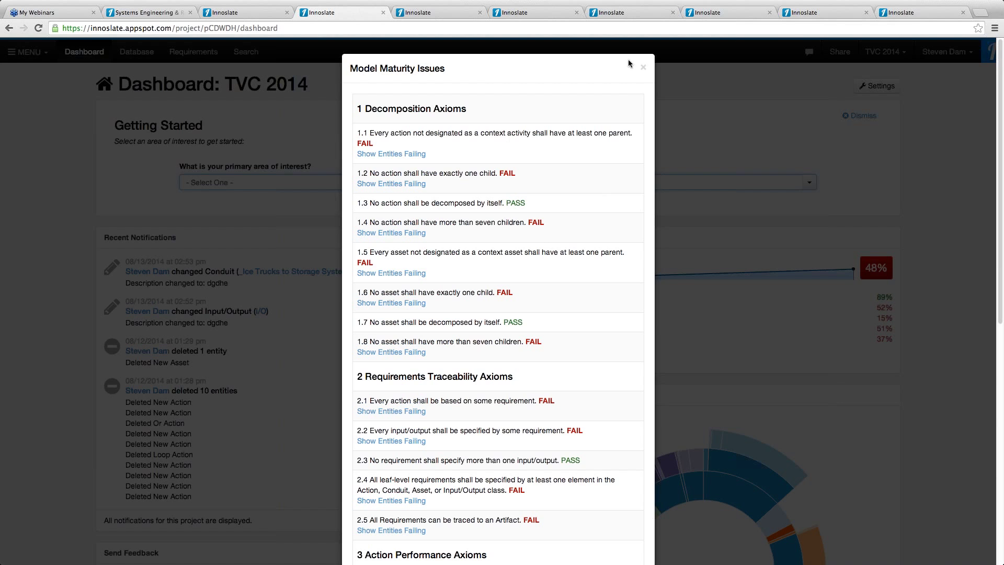
left_click(645, 69)
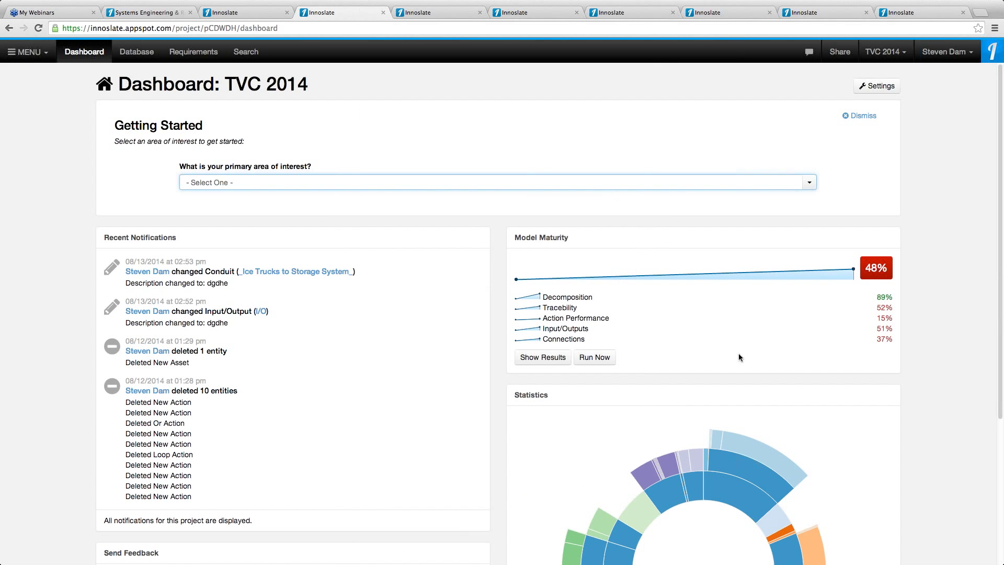
scroll(1000, 475, "down", 2)
scroll(1001, 475, "down", 5)
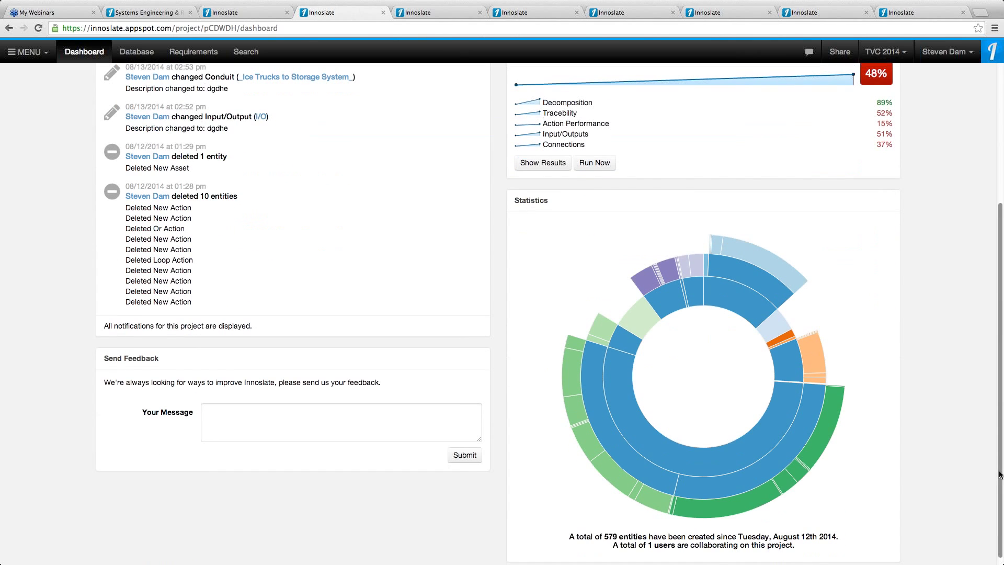
mouse_move(730, 306)
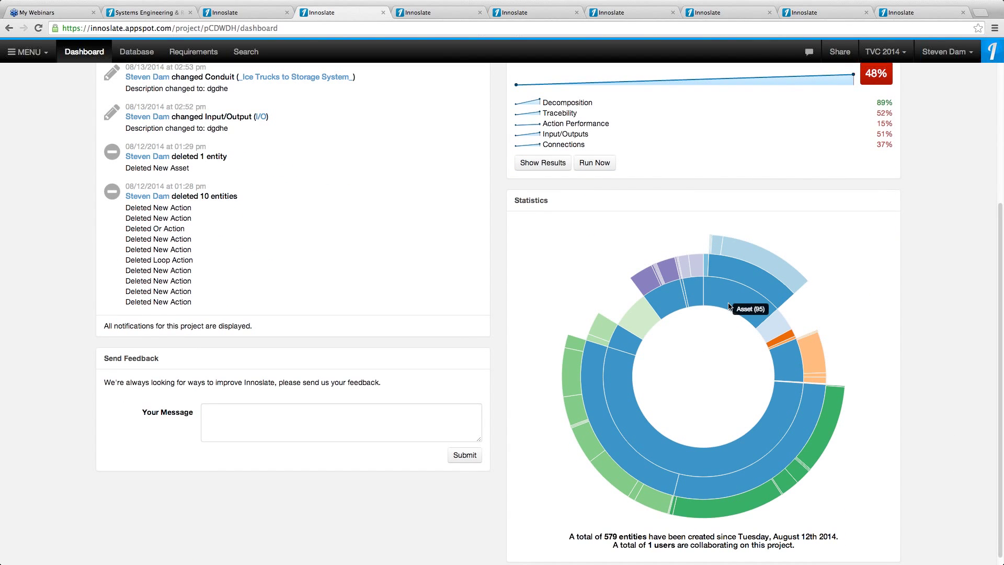
mouse_move(735, 280)
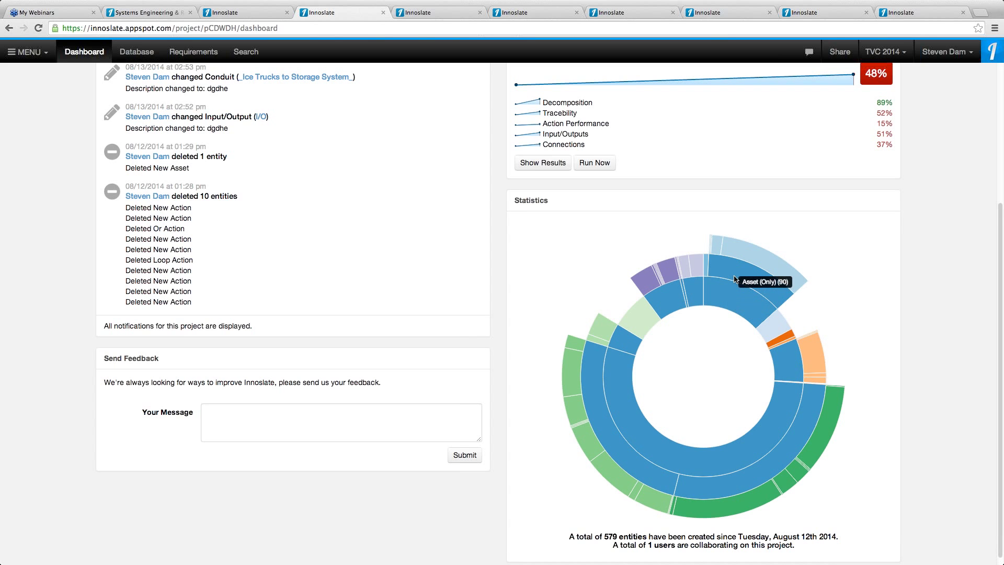
mouse_move(739, 257)
mouse_move(715, 241)
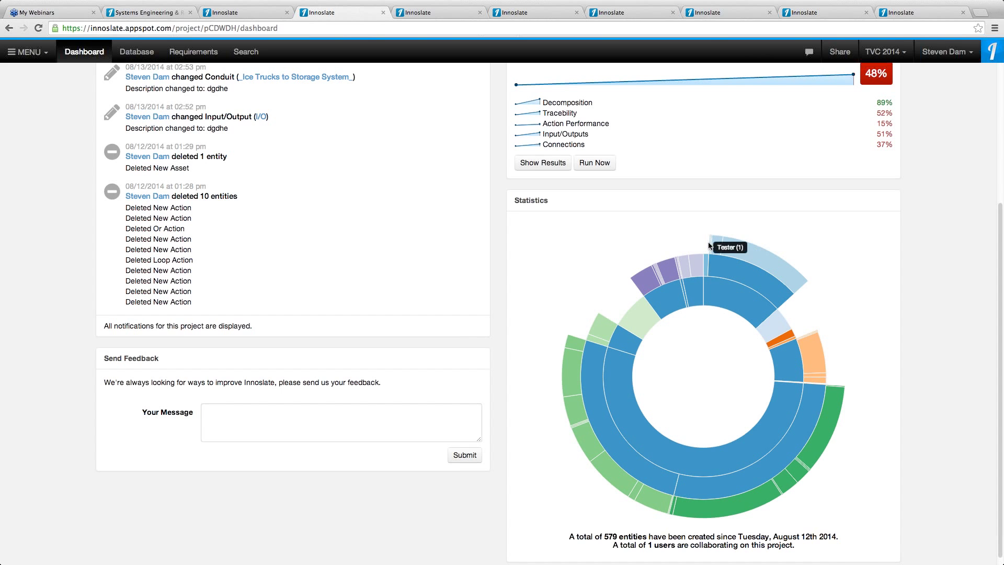
mouse_move(647, 285)
mouse_move(637, 324)
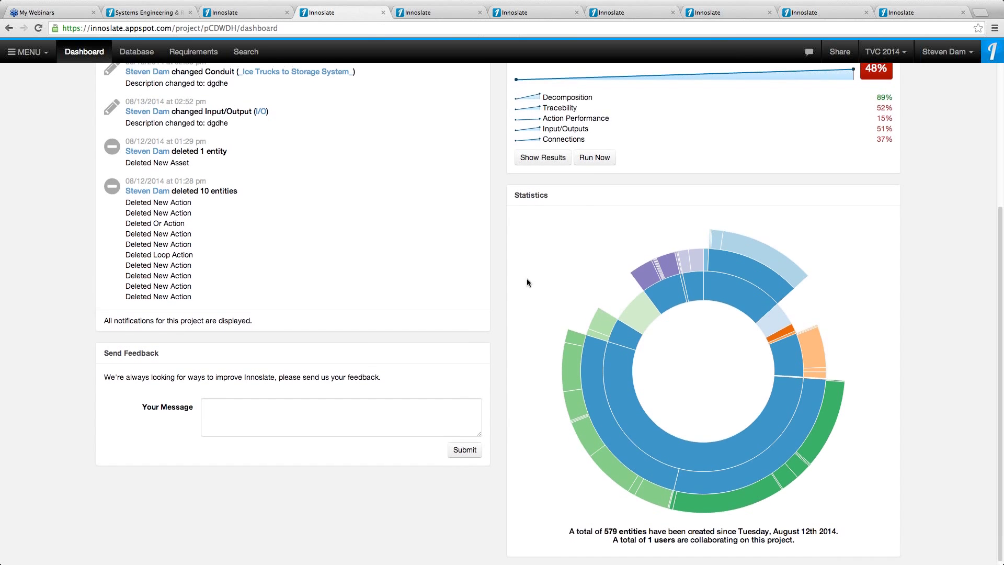
scroll(527, 282, "up", 3)
scroll(526, 279, "up", 3)
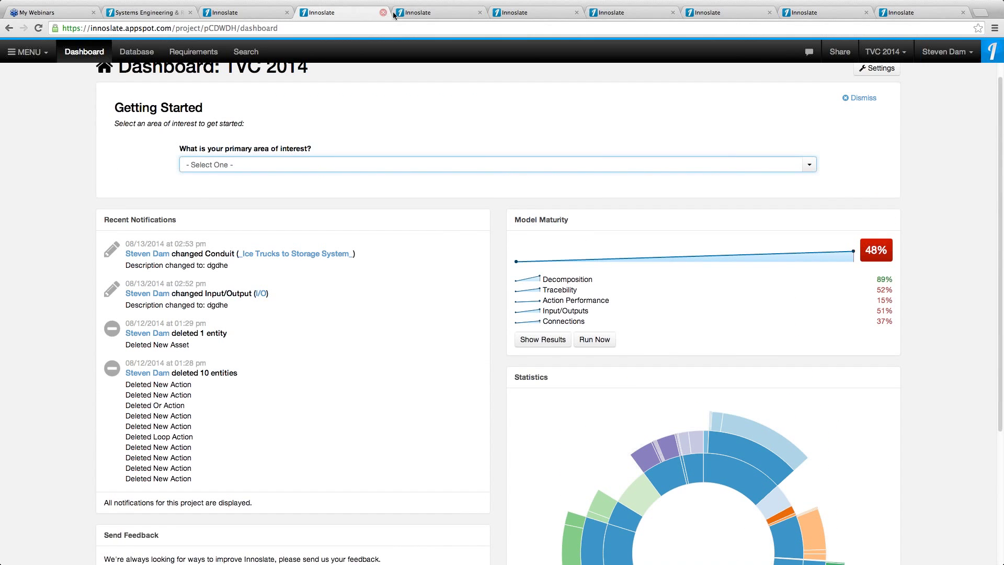
In the TVC Challenge 2014 document, start a Basic Document Output report download, then cancel it
left_click(438, 11)
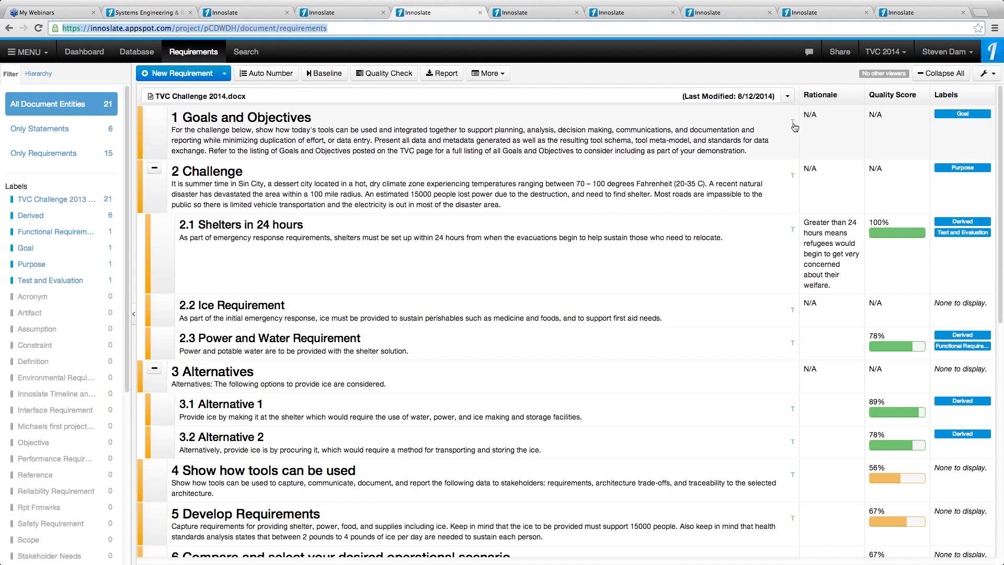
mouse_move(795, 127)
left_click(452, 77)
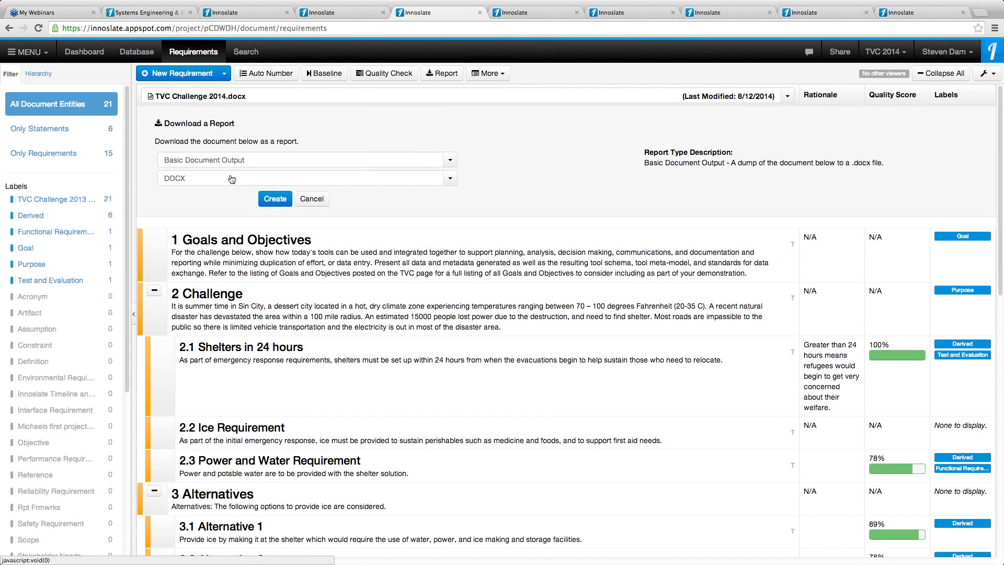
left_click(451, 163)
left_click(447, 176)
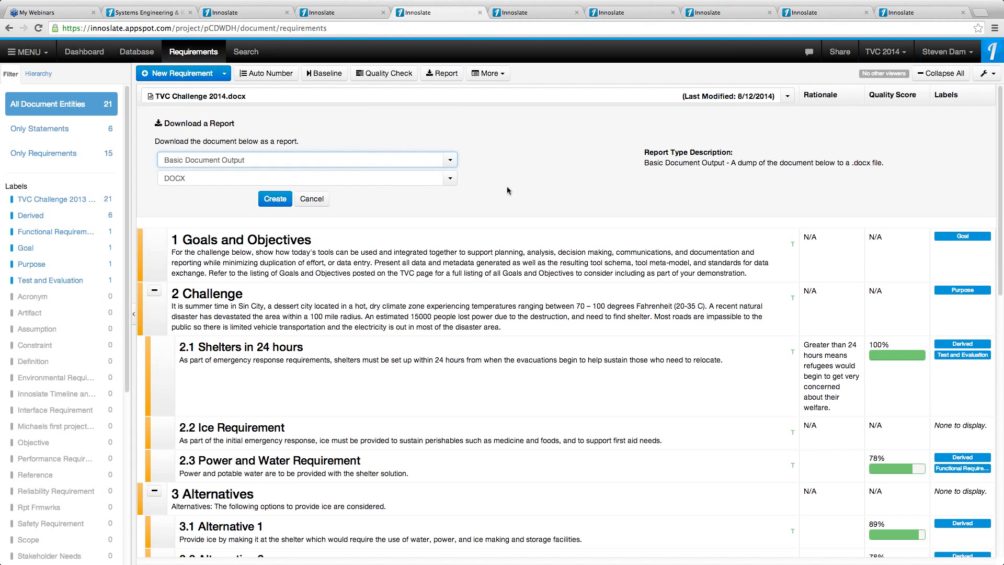
left_click(313, 200)
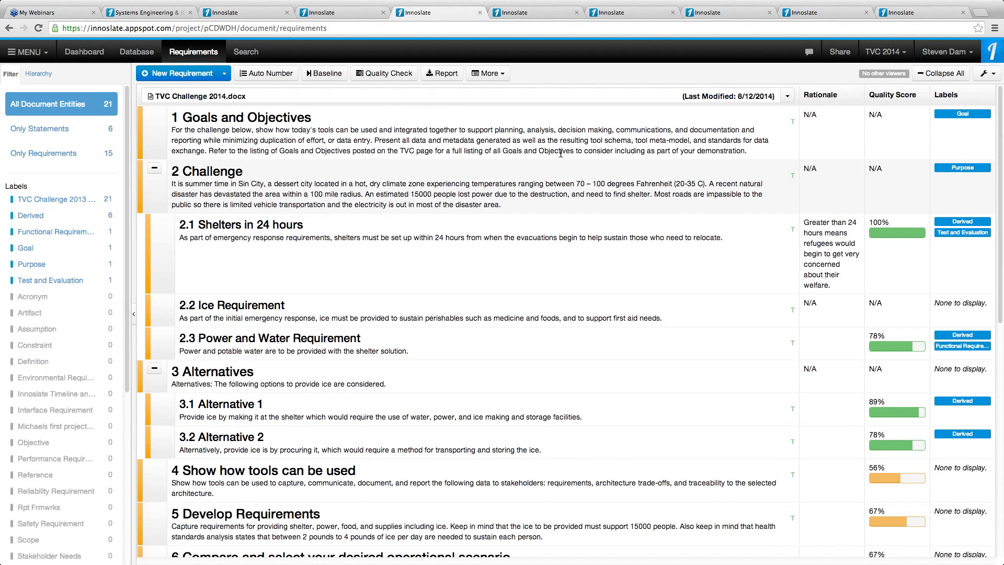
left_click(515, 13)
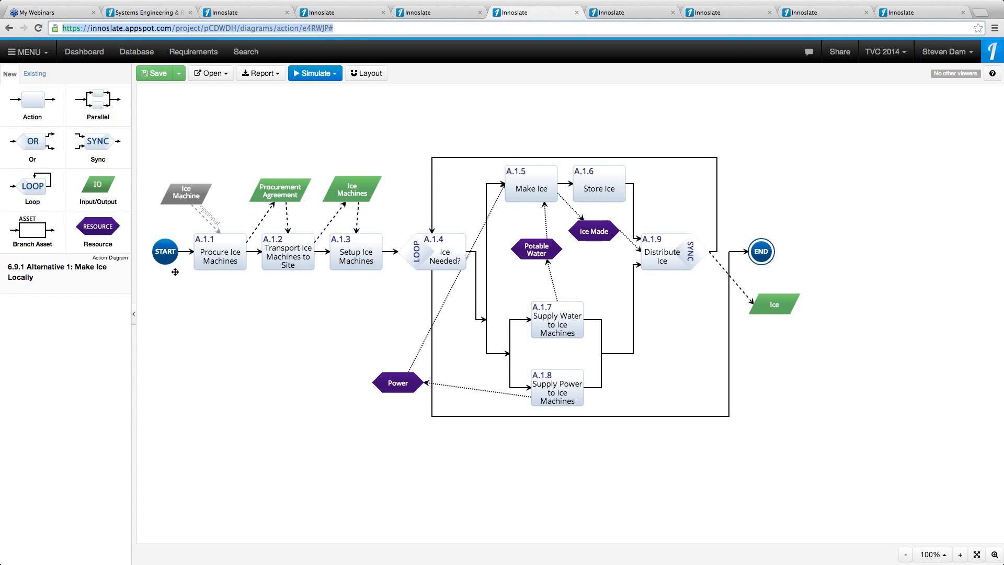
Inspect Potable Water's attributes, metadata and labels, plus the Existing and New element palettes
left_click(537, 250)
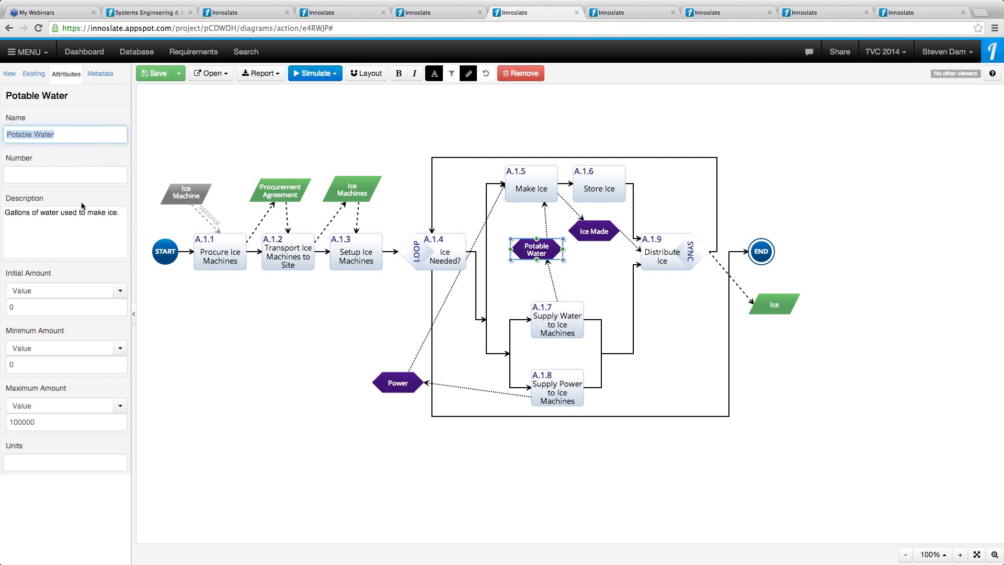
left_click(108, 73)
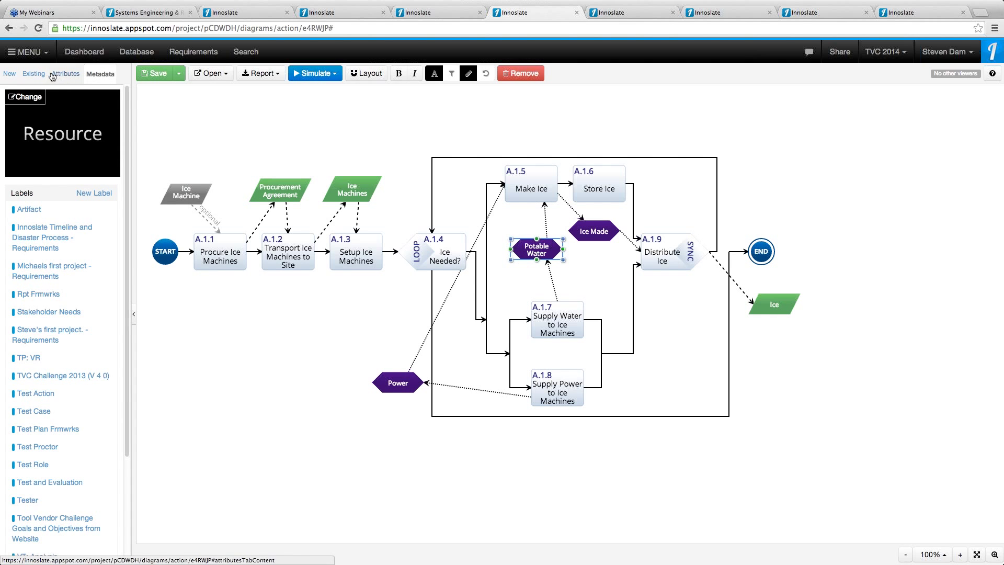
left_click(34, 74)
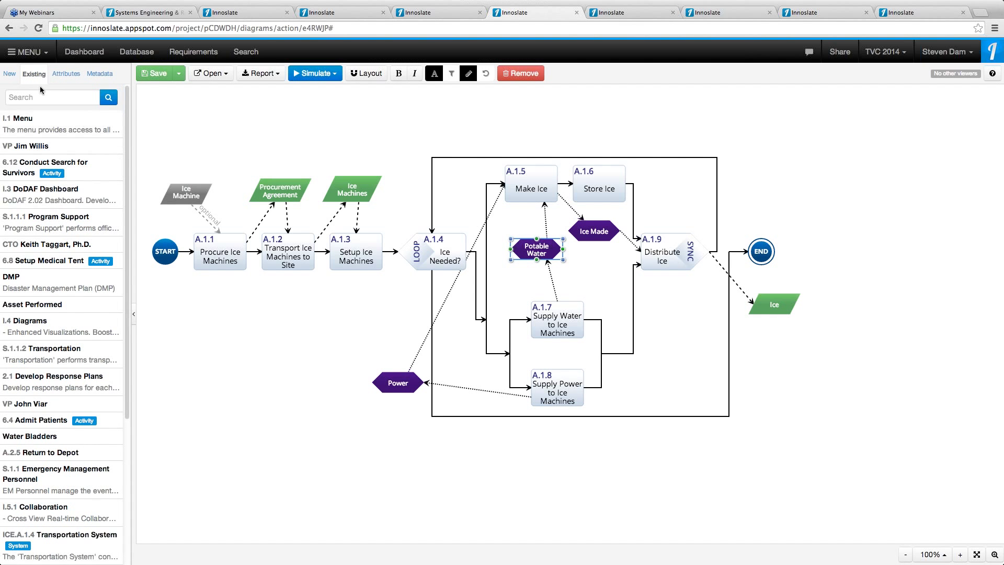
left_click(10, 74)
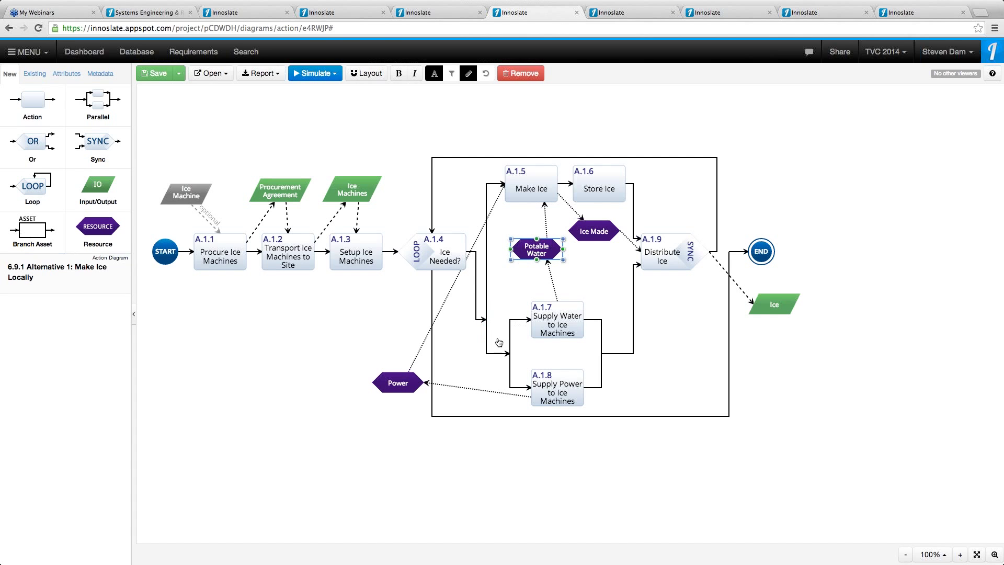
left_click(634, 11)
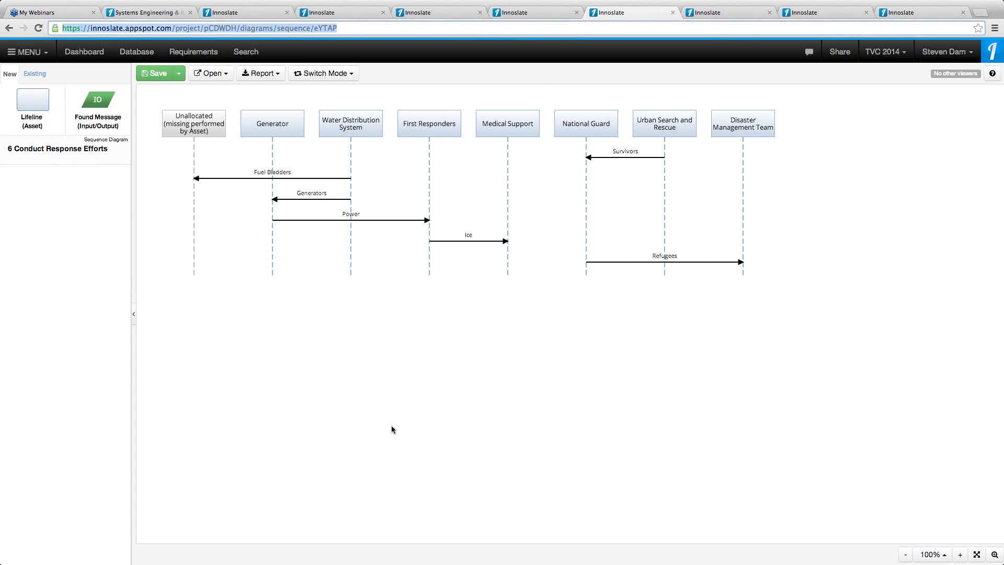
Check the sequence diagram's Switch Mode options without changing them, then show the Make Ice Locally tree
left_click(347, 75)
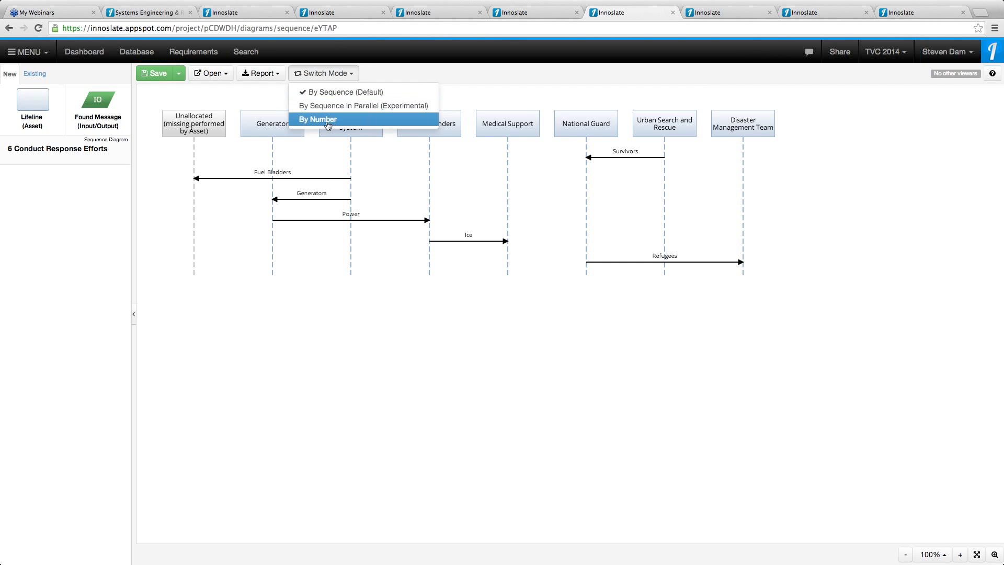
left_click(402, 81)
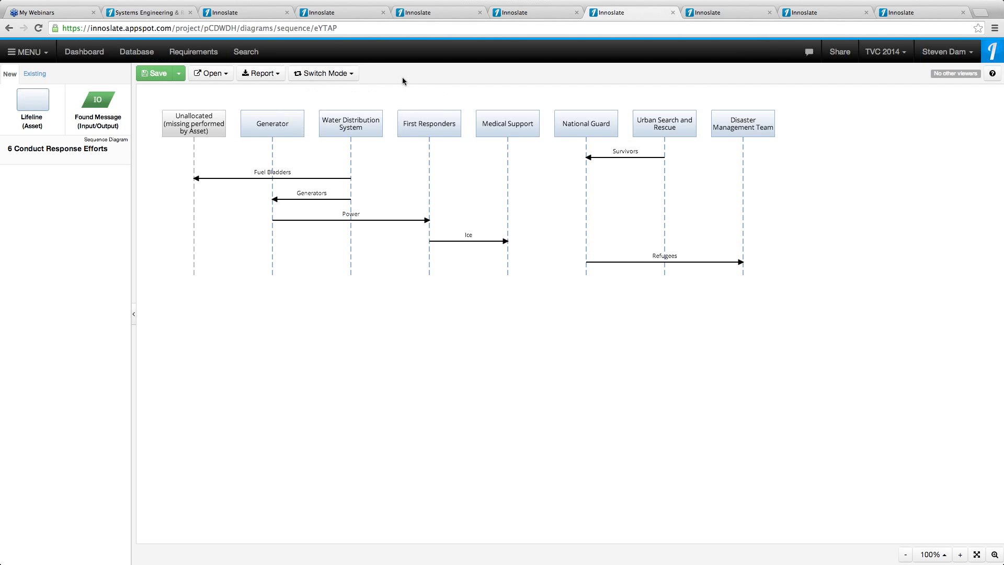
left_click(730, 14)
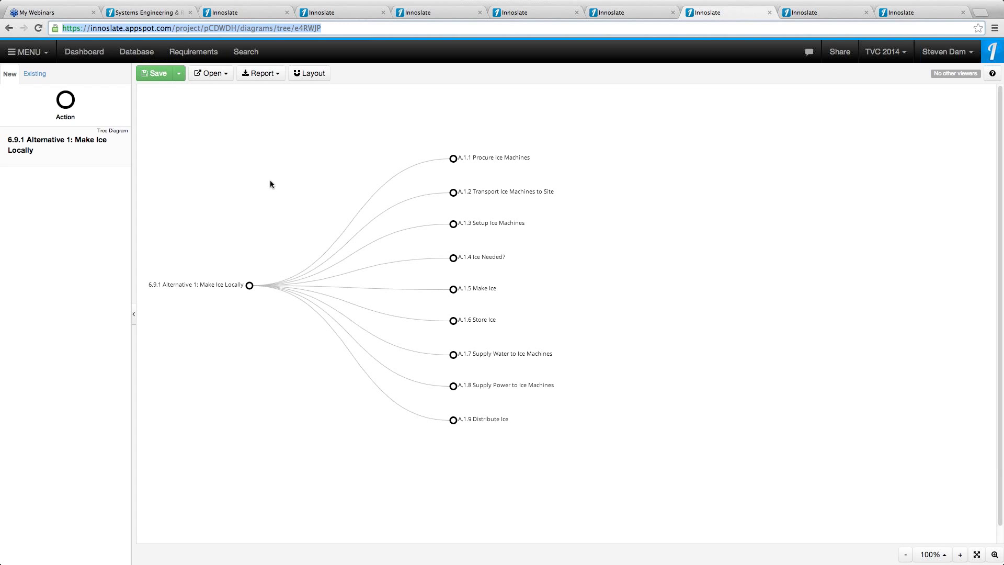
Drag a New Action onto A.1.1 Procure Ice Machines in the tree diagram and select it
left_click(454, 160)
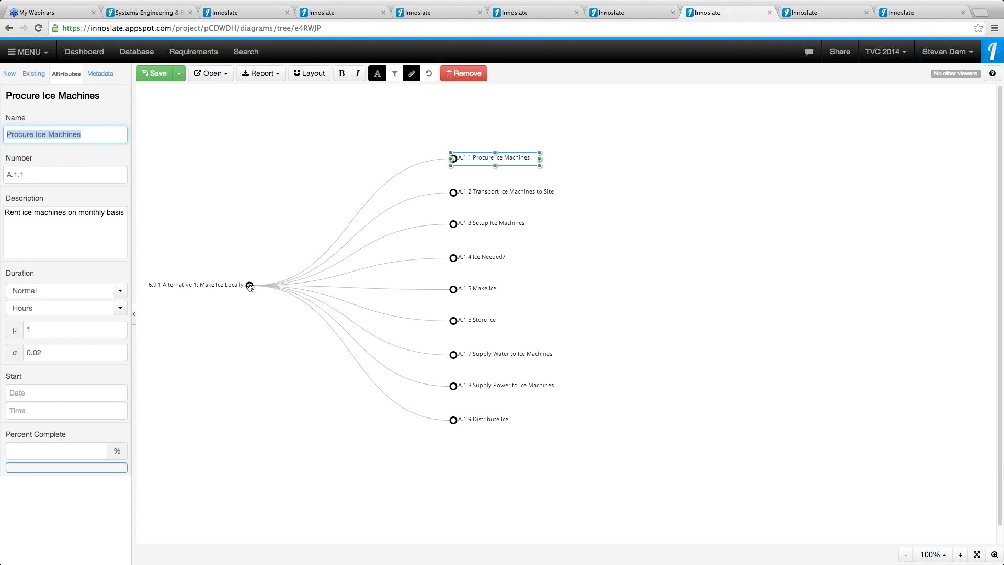
left_click(357, 159)
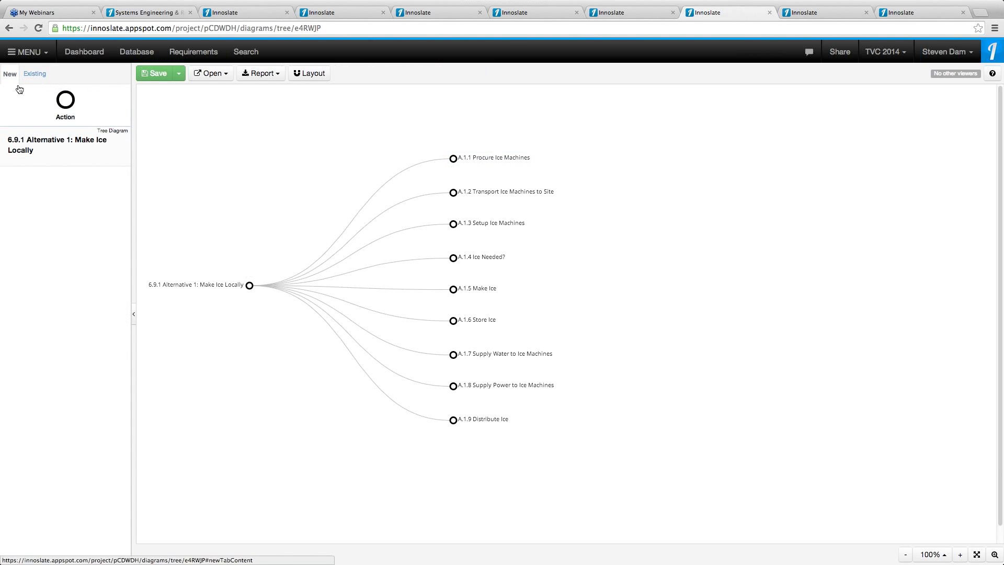
left_click_drag(63, 102, 551, 160)
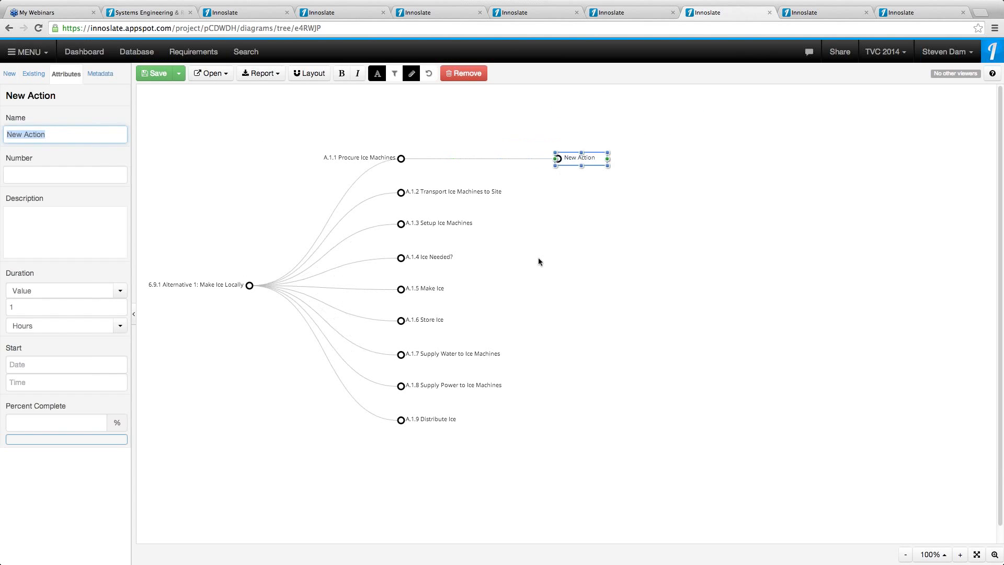
left_click(580, 193)
left_click(581, 157)
left_click(831, 14)
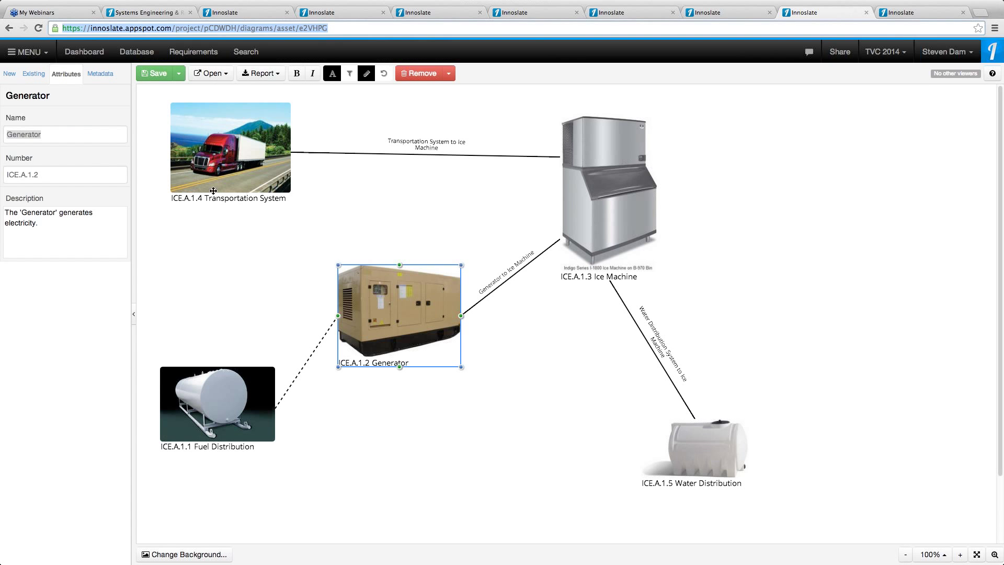
Read the Generator and Transportation System asset attributes and descriptions in the asset diagram
left_click(260, 287)
left_click(377, 298)
left_click(256, 153)
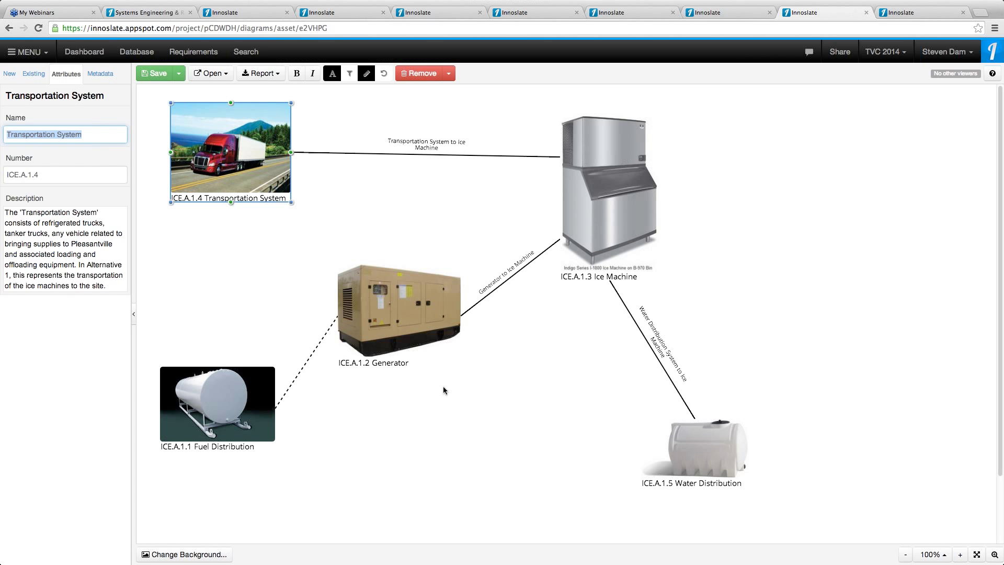
left_click(917, 11)
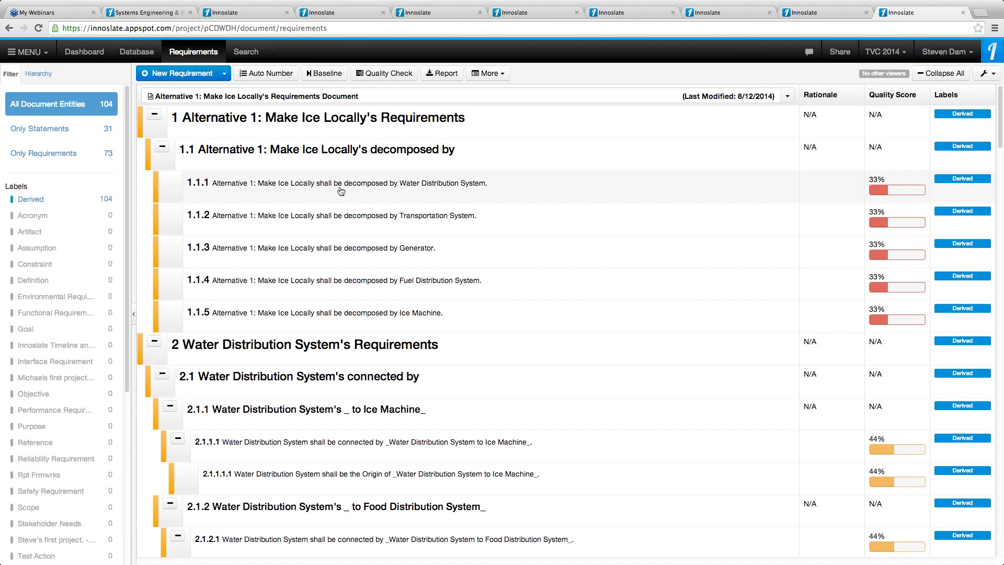
Open requirement 1.1.1 and statement 1.1 in edit mode, then return to the innoslate.com homepage
left_click(395, 189)
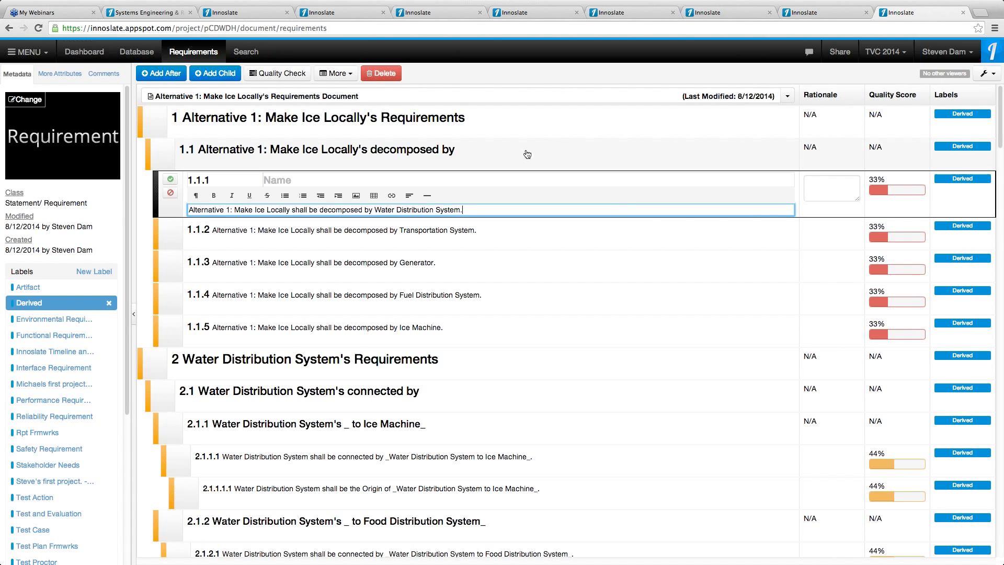
left_click(500, 158)
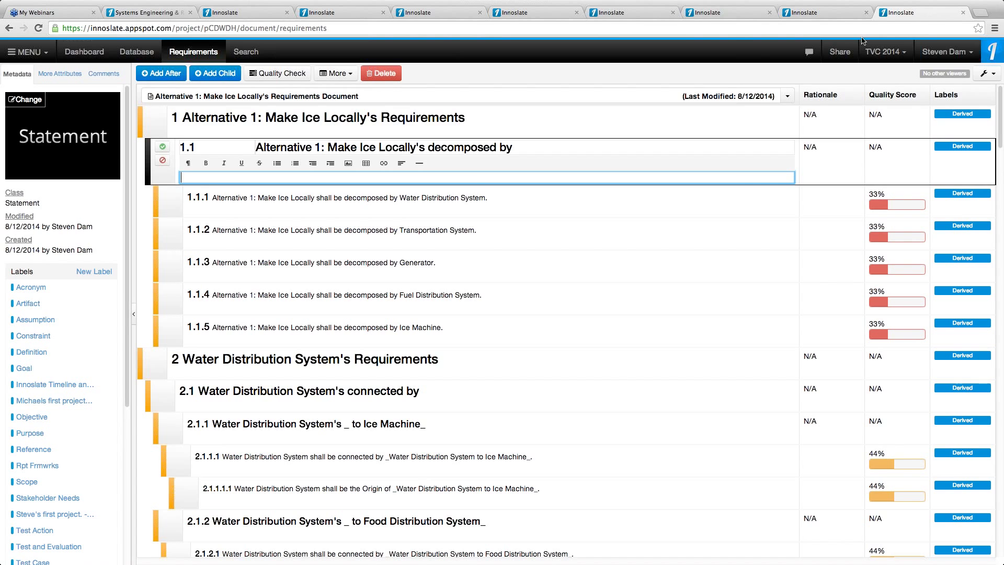
left_click(146, 13)
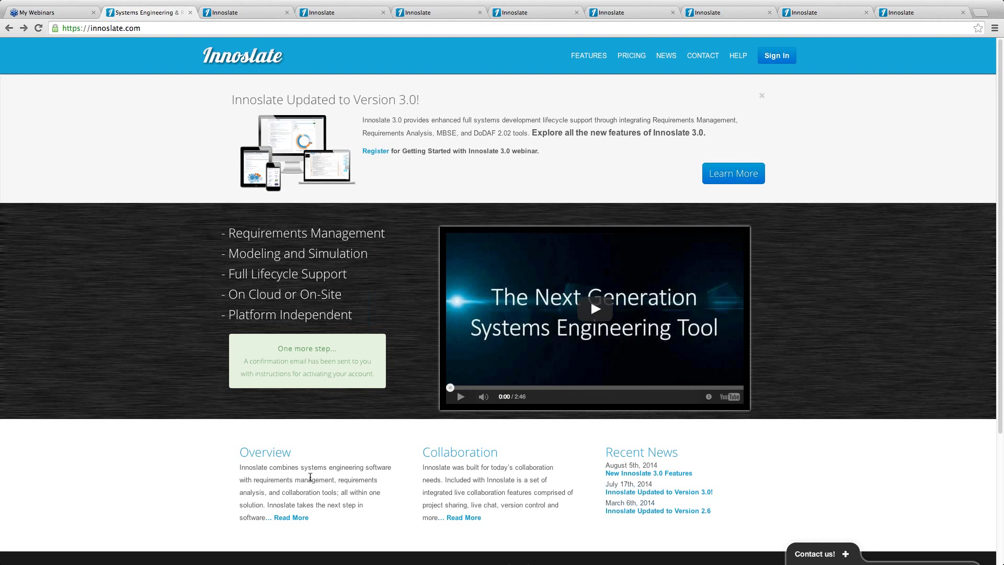
View the Next Steps presentation slide, then come back to the My New Project dashboard
key("ctrl+Right")
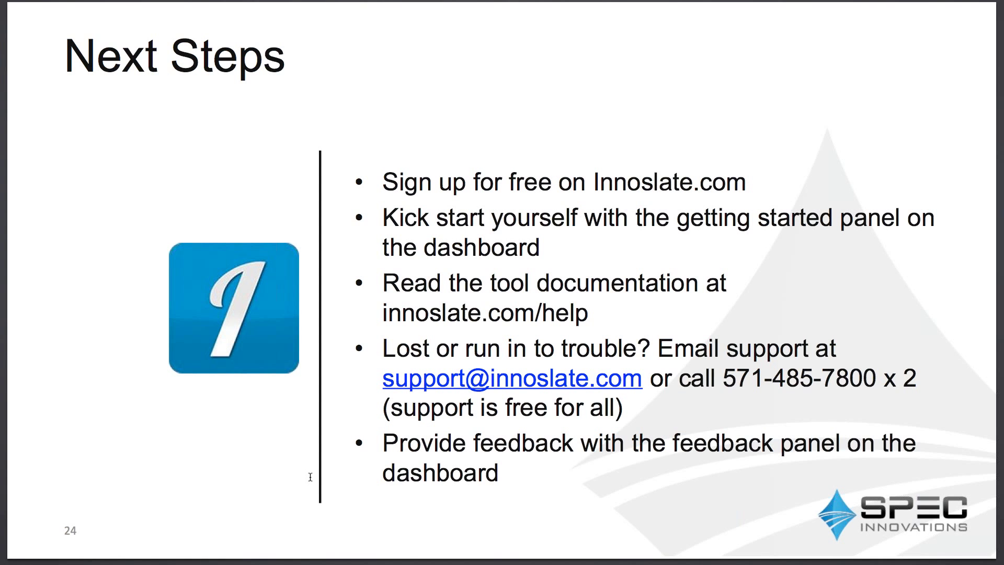
key("ctrl+Left")
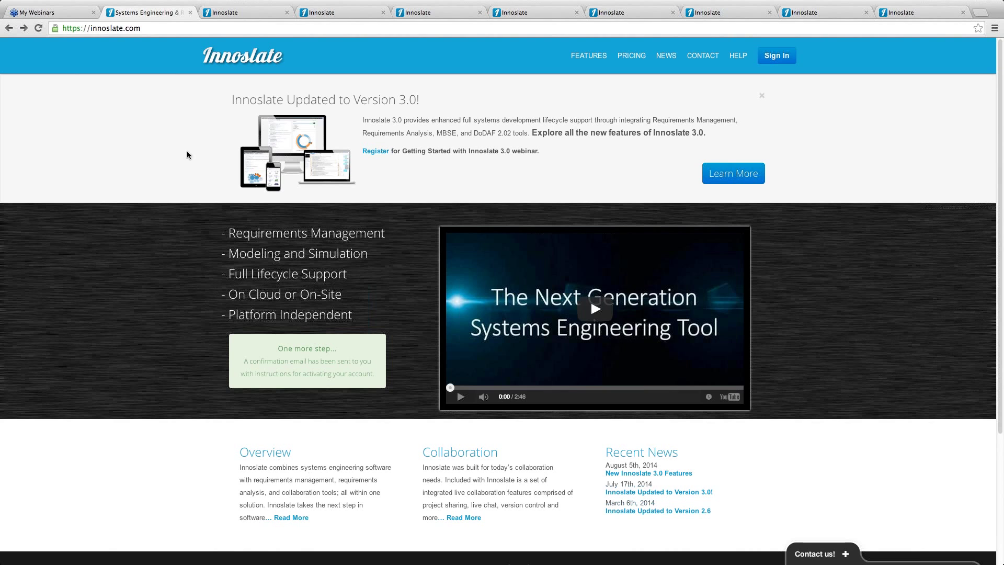
left_click(242, 12)
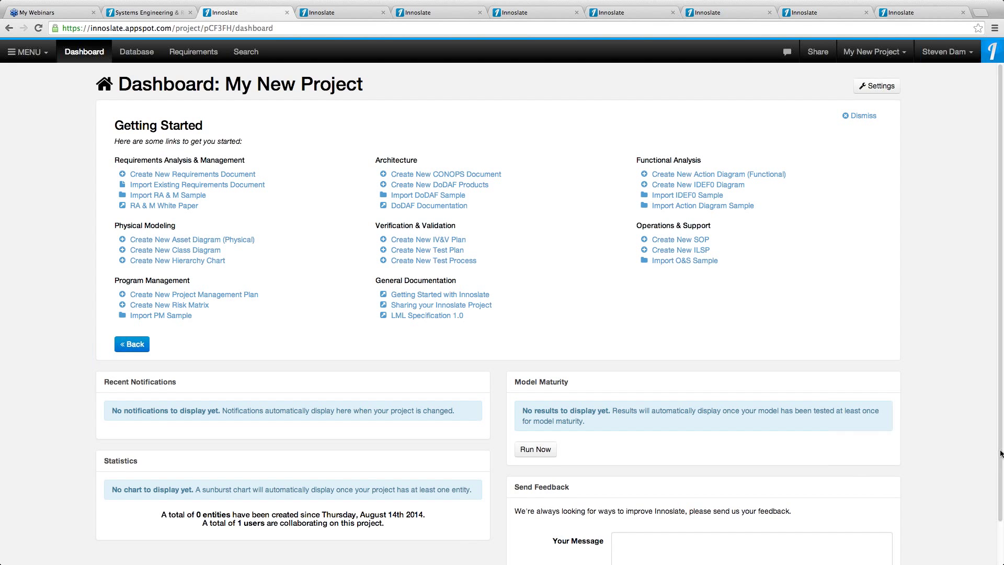
Submit 'Hi I love this tool!' in the dashboard's Your Message feedback box, then go to the innoslate.com tab
scroll(1001, 520, "down", 2)
left_click(581, 498)
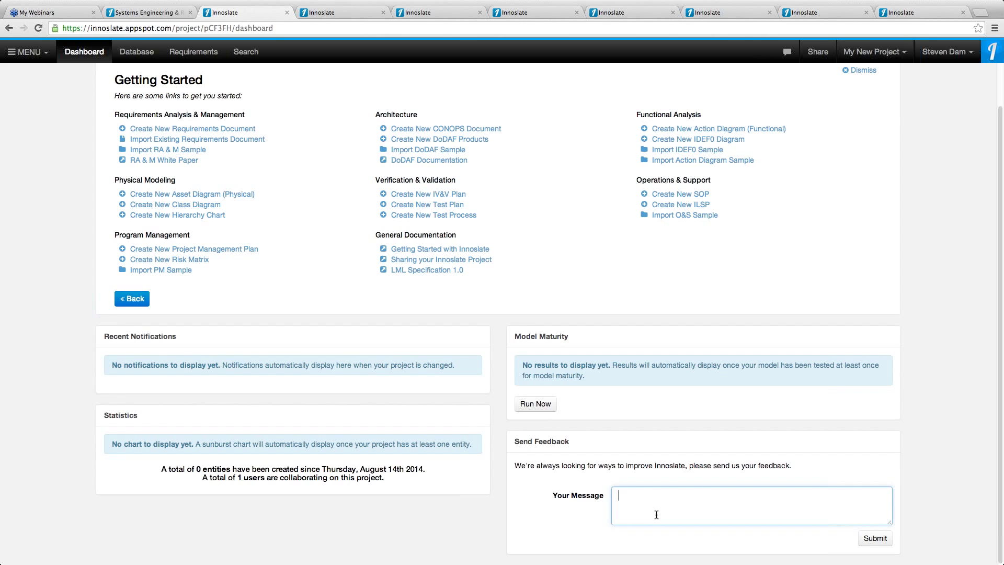
type("Hi I love this tool!")
left_click(552, 444)
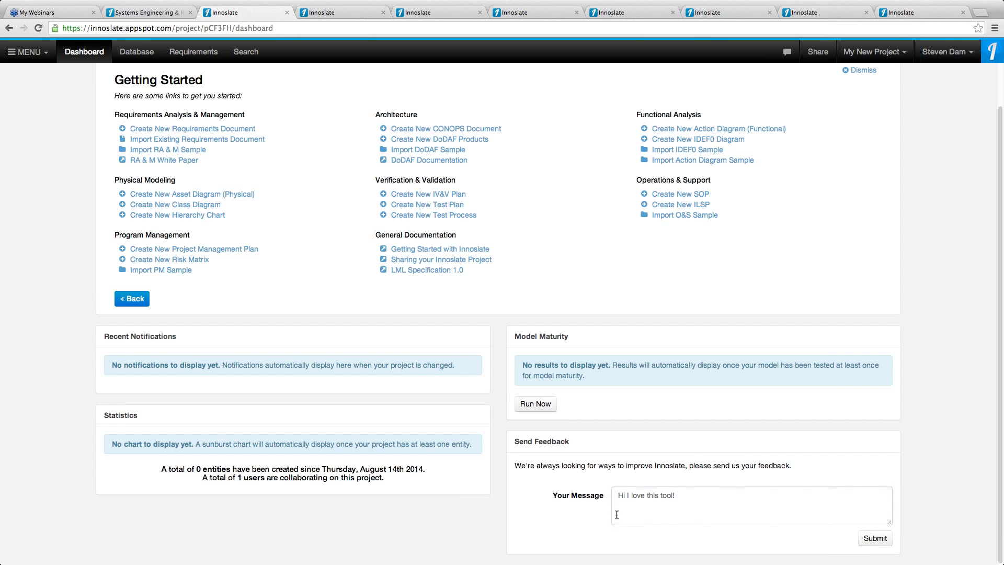
left_click(886, 543)
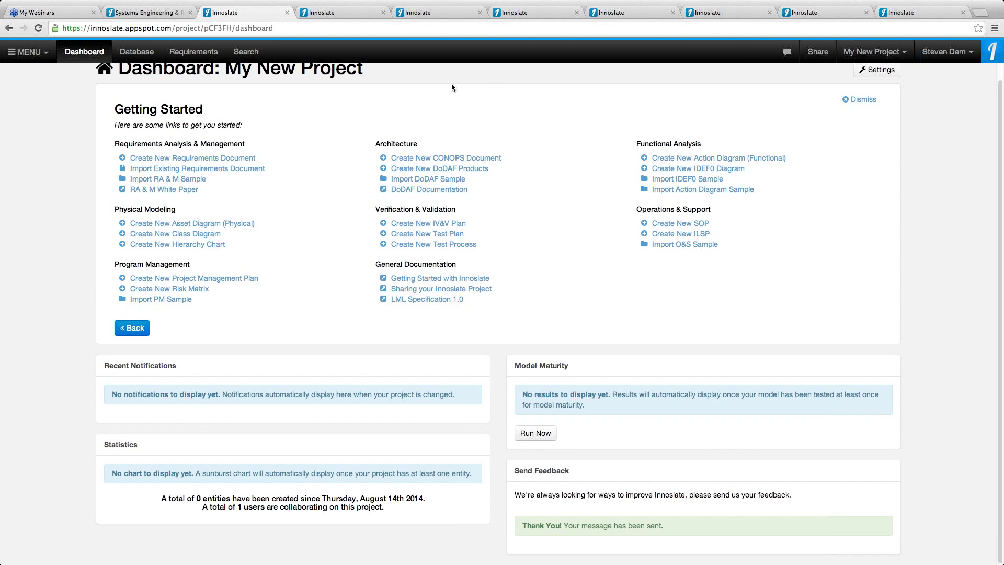
left_click(149, 13)
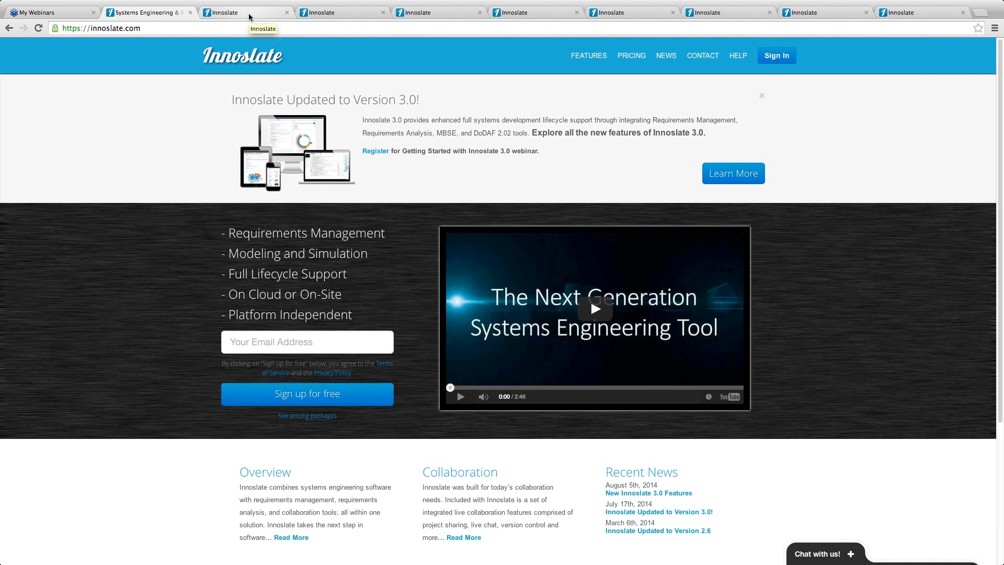